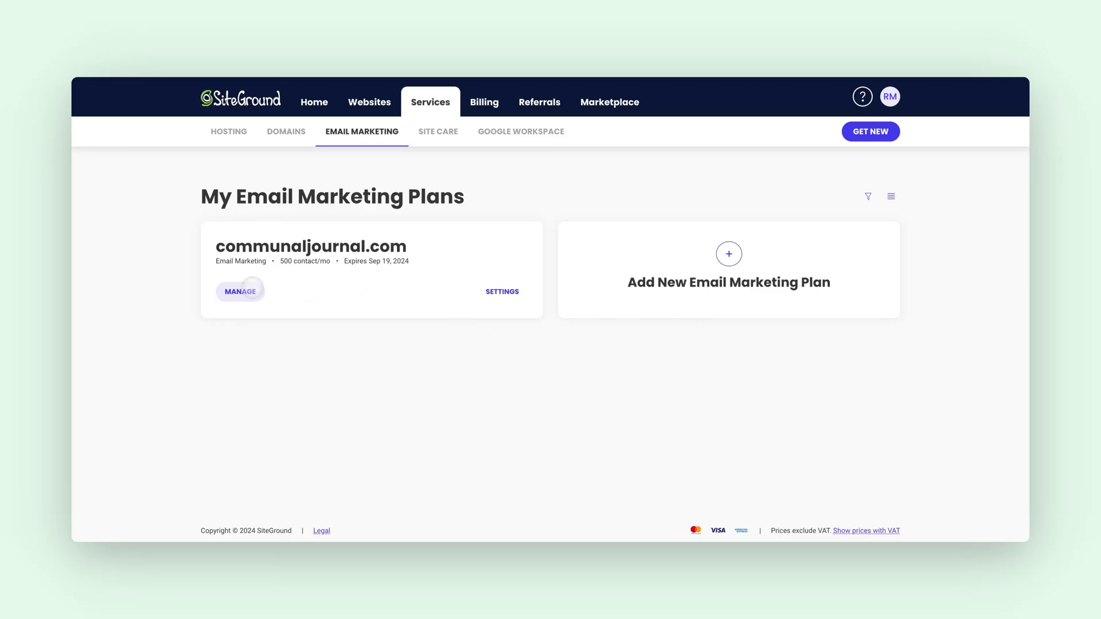
- Open the communaljournal.com plan and its Special Limited Time Offer draft campaign
left_click(248, 289)
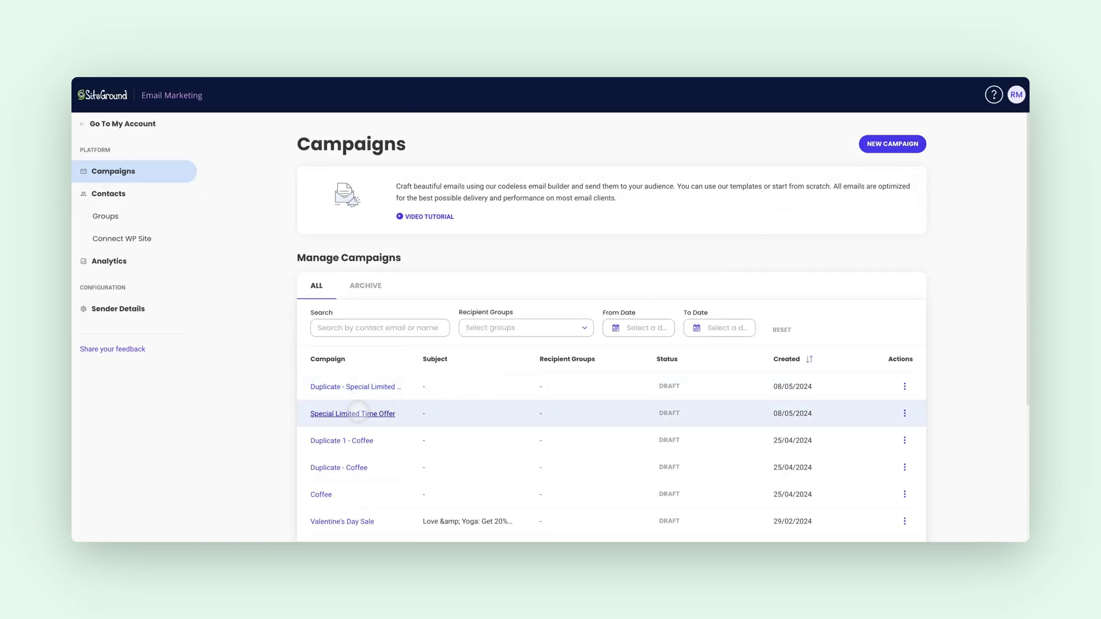
left_click(358, 413)
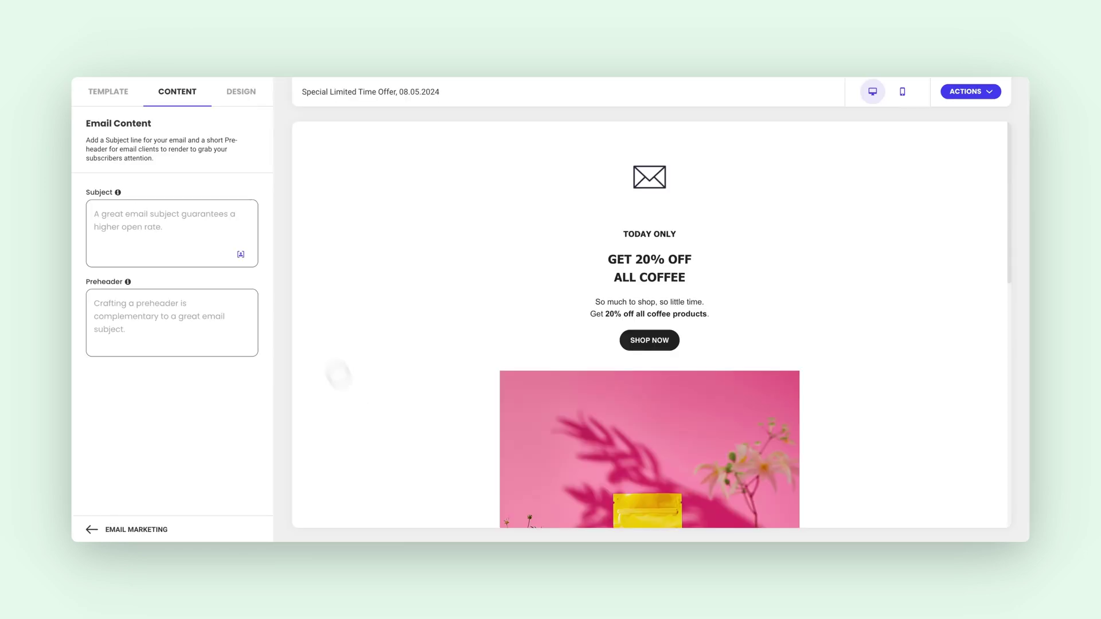
- Set the email header background to yellow #FDCF49 under Design > Colors
left_click(248, 108)
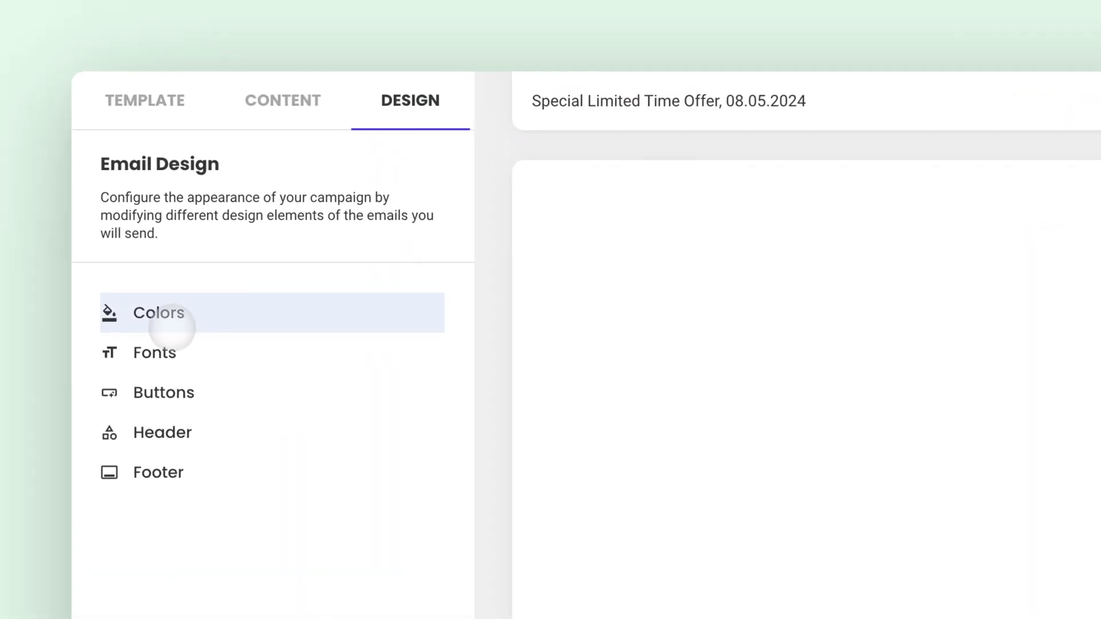
left_click(124, 202)
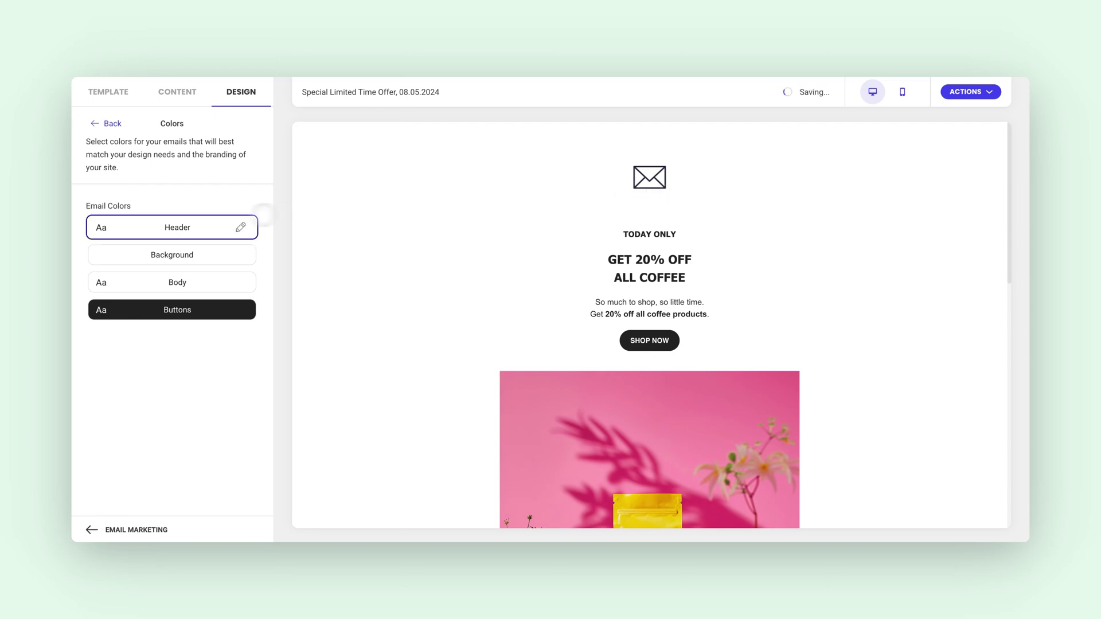
left_click(195, 225)
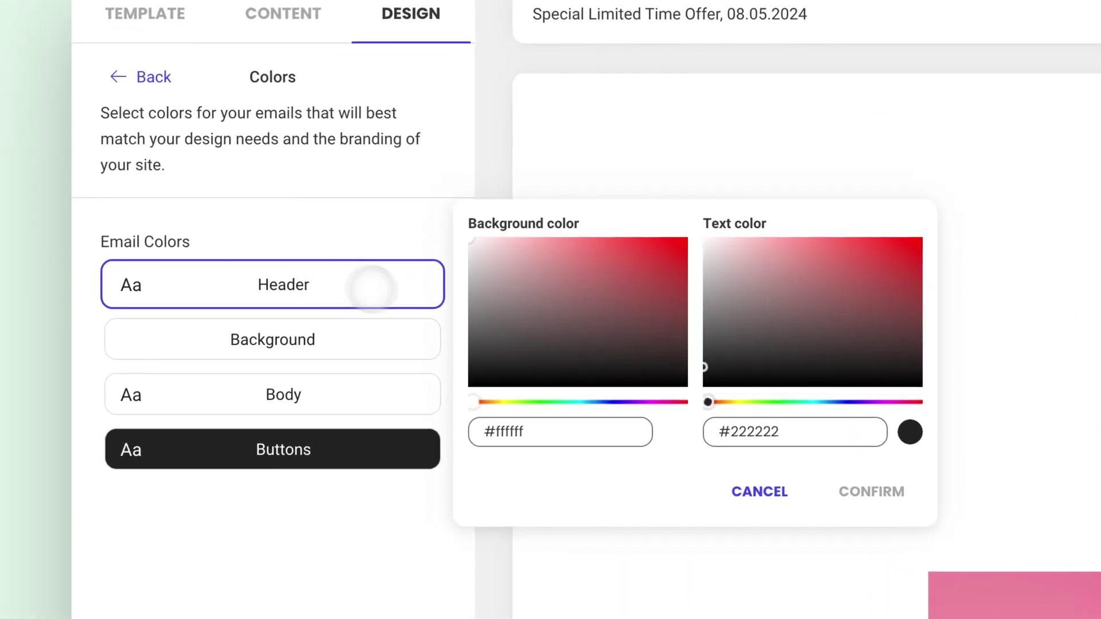
left_click_drag(484, 334, 550, 283)
mouse_move(317, 228)
left_mouse_down()
mouse_move(351, 218)
mouse_move(333, 215)
left_mouse_up()
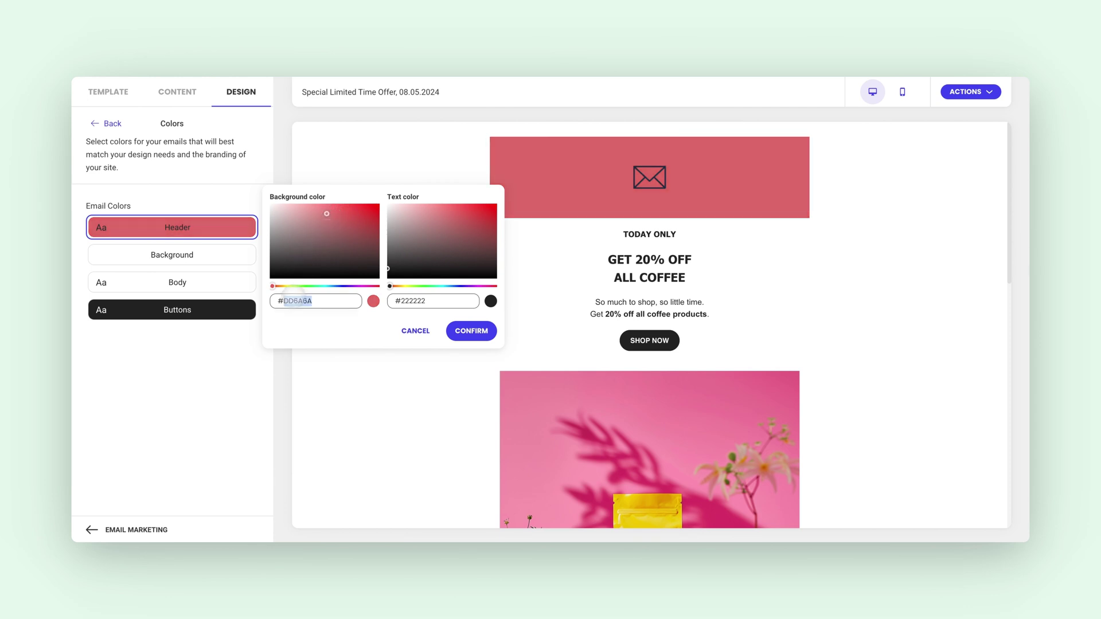
type("FDCF49")
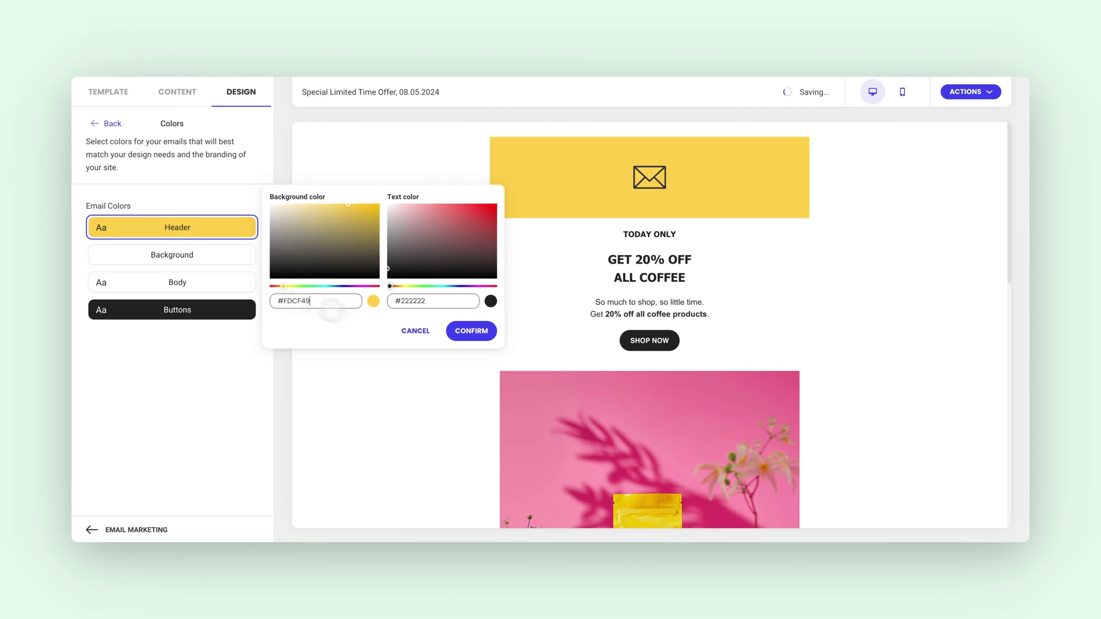
left_click(456, 332)
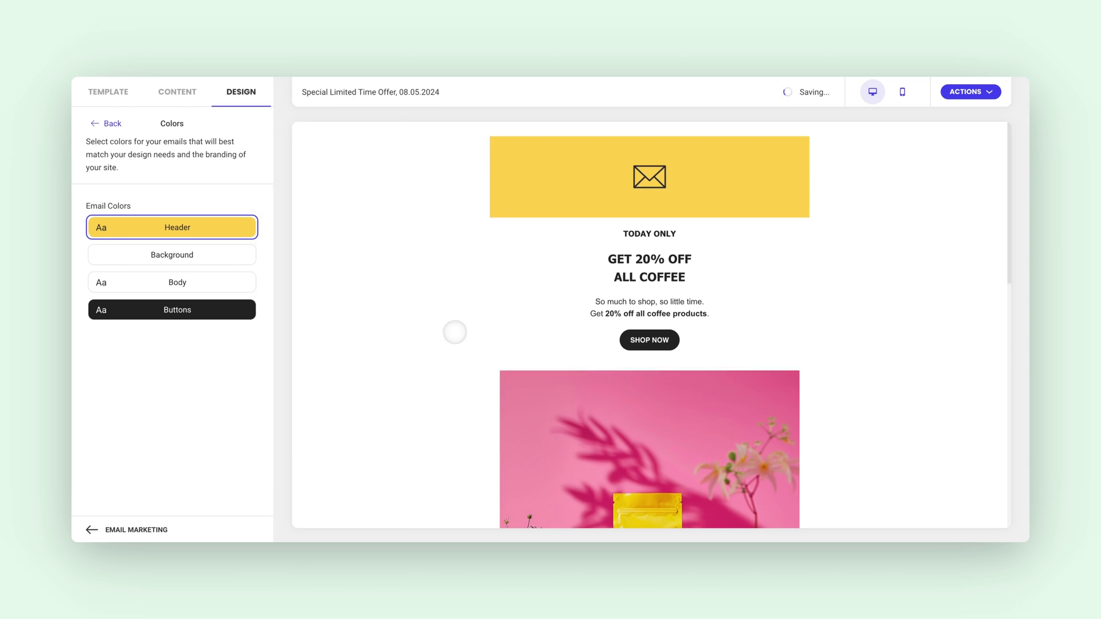
scroll(456, 332, "down", 2)
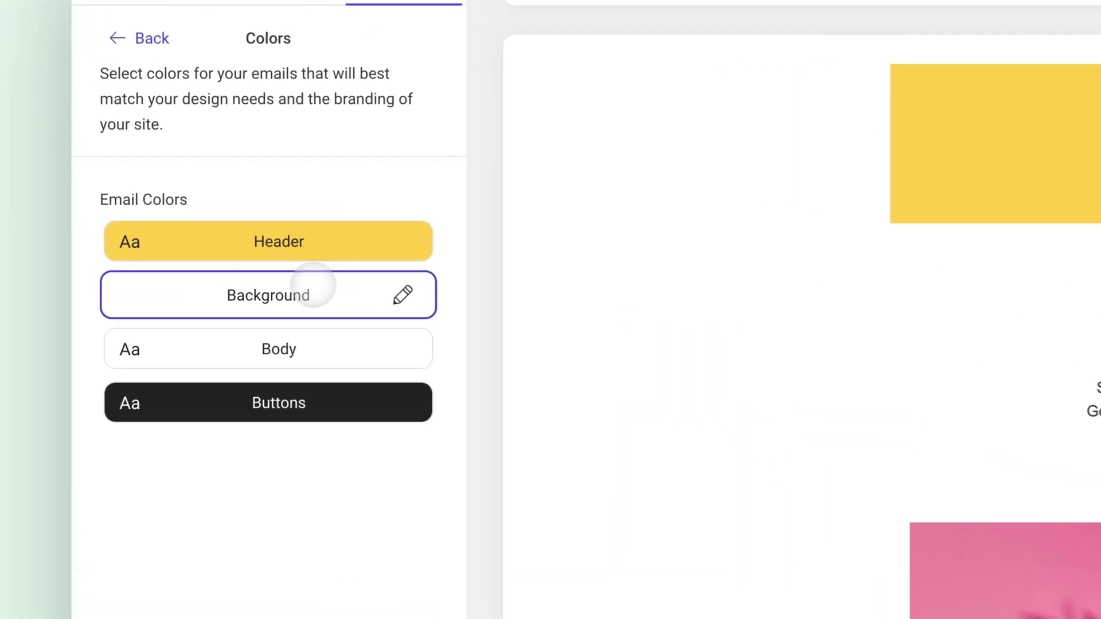
left_click(199, 252)
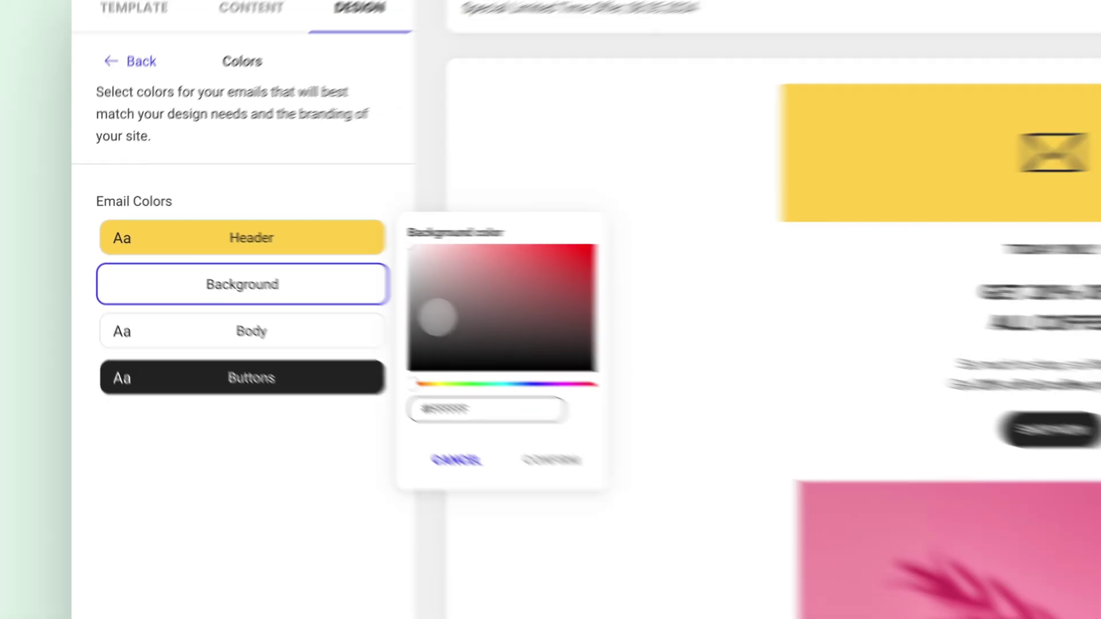
left_click_drag(494, 333, 666, 267)
left_click_drag(369, 240, 323, 284)
left_click_drag(273, 314, 356, 255)
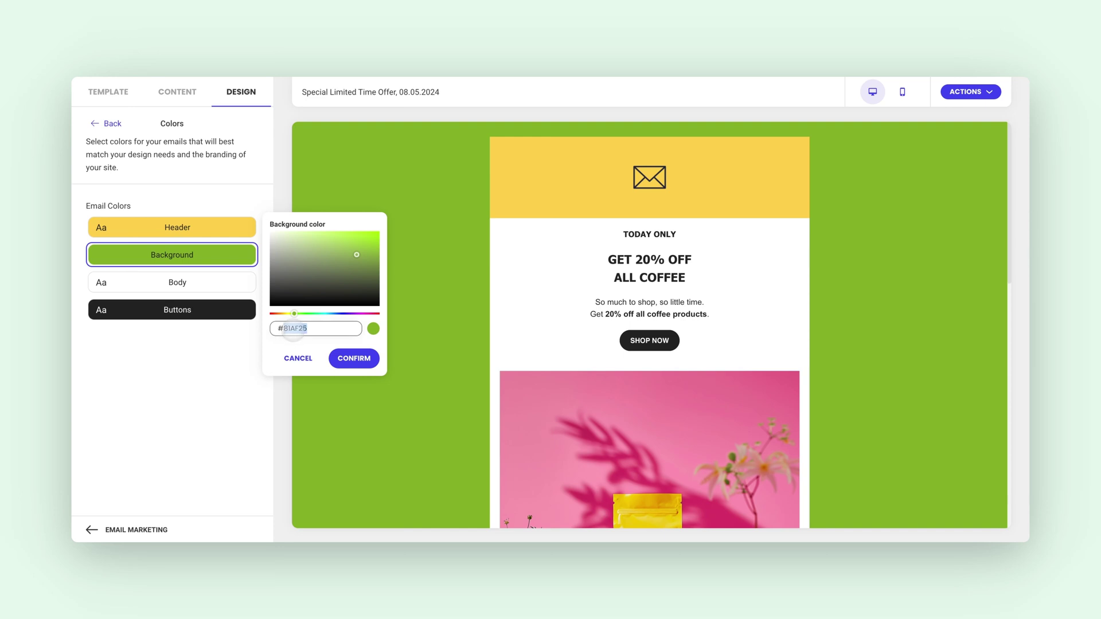
type("F9FAFB")
left_click(344, 355)
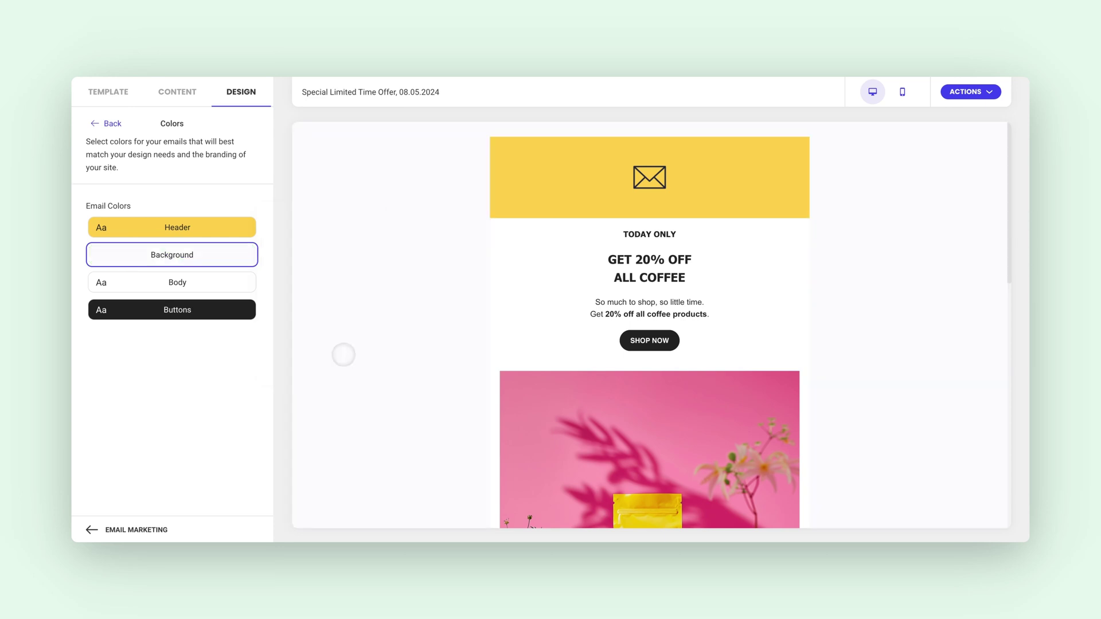
scroll(397, 331, "down", 6)
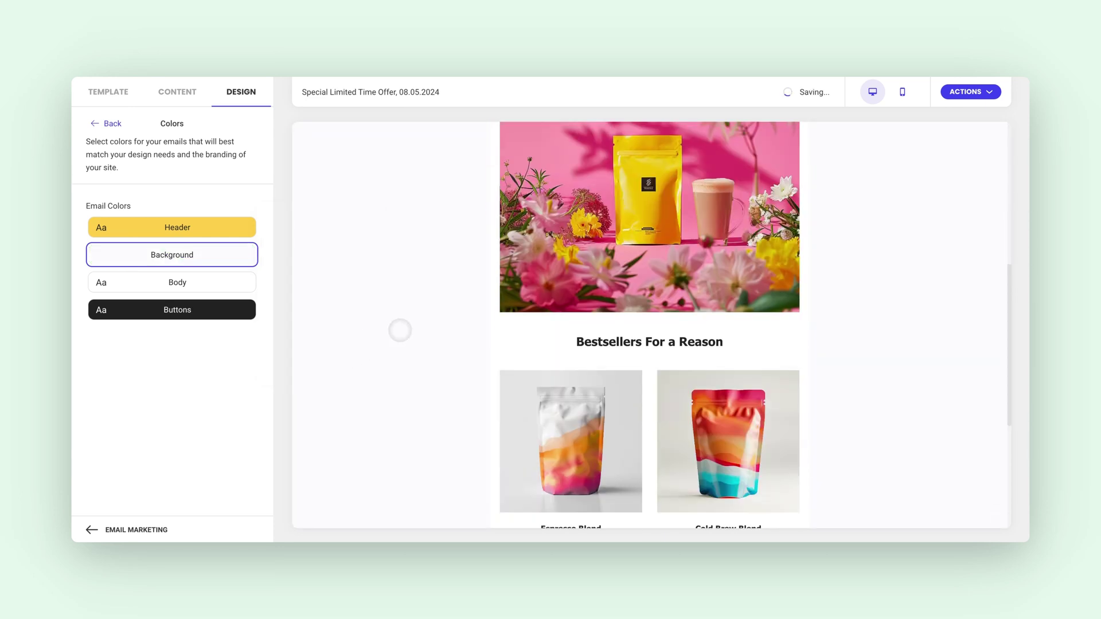
scroll(400, 331, "down", 3)
scroll(400, 331, "up", 9)
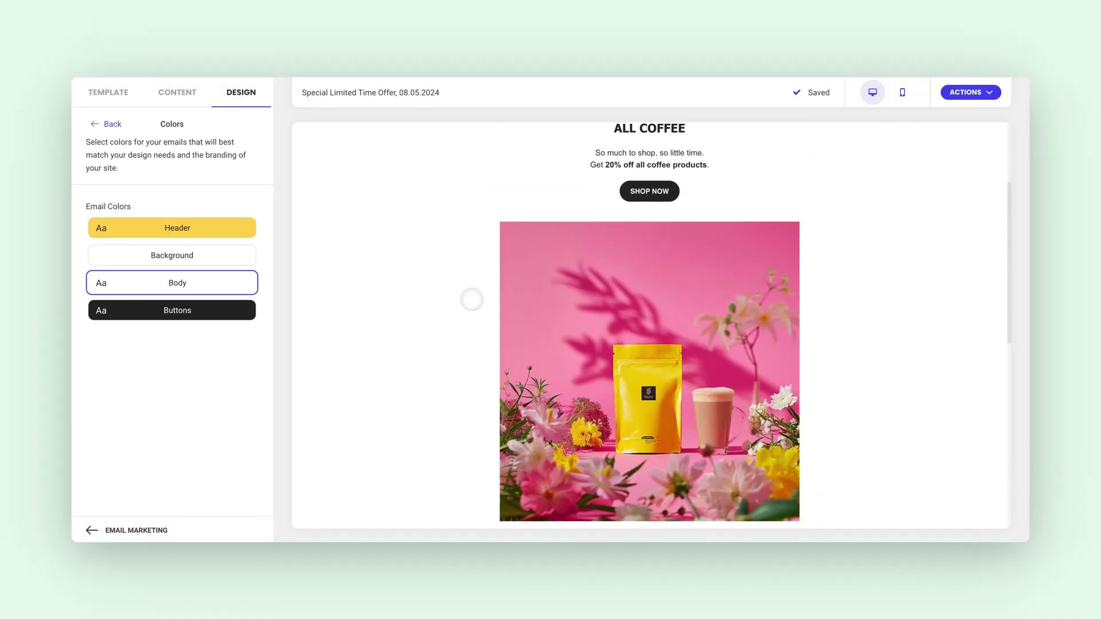
scroll(472, 299, "down", 5)
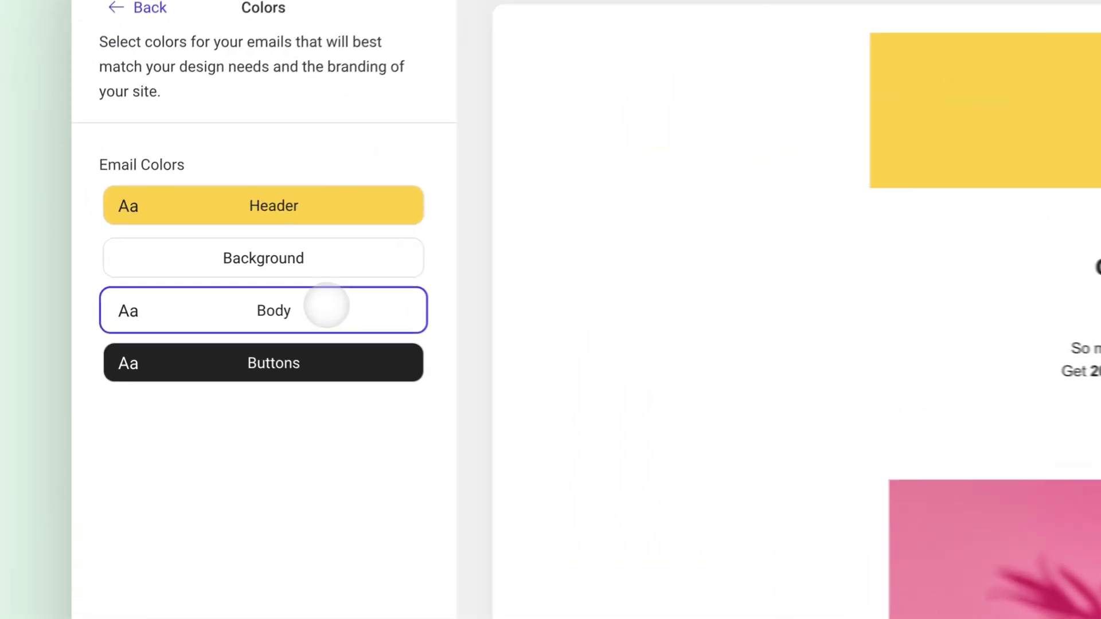
- Set the body background to pink #FADFDF after trying beige F6EFE7 and brown
left_click(202, 281)
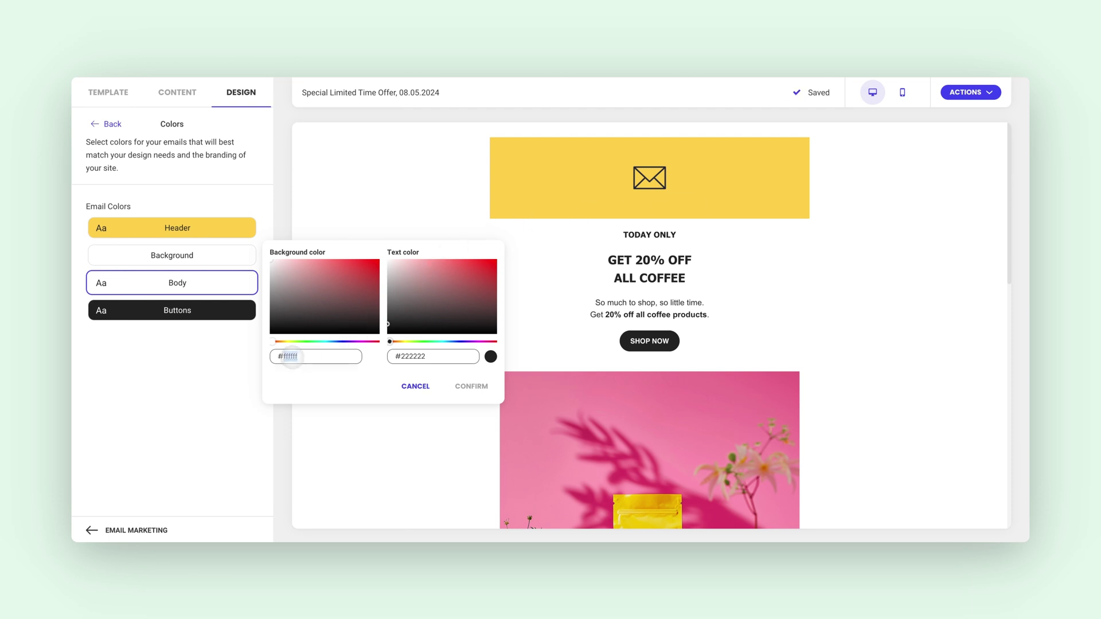
type("F6EFE7")
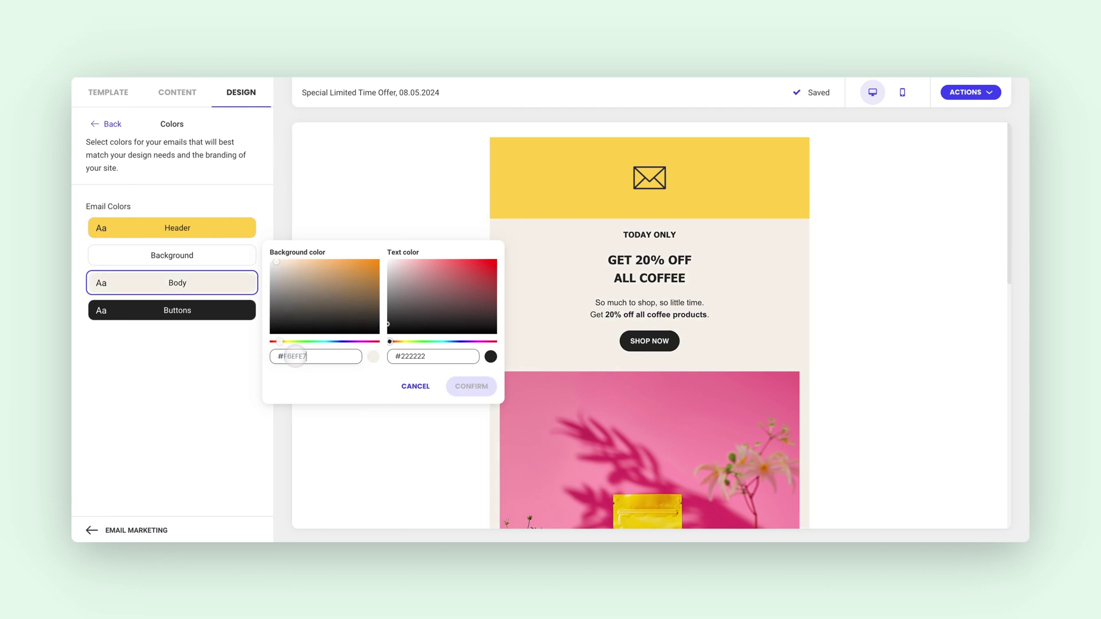
left_click(462, 380)
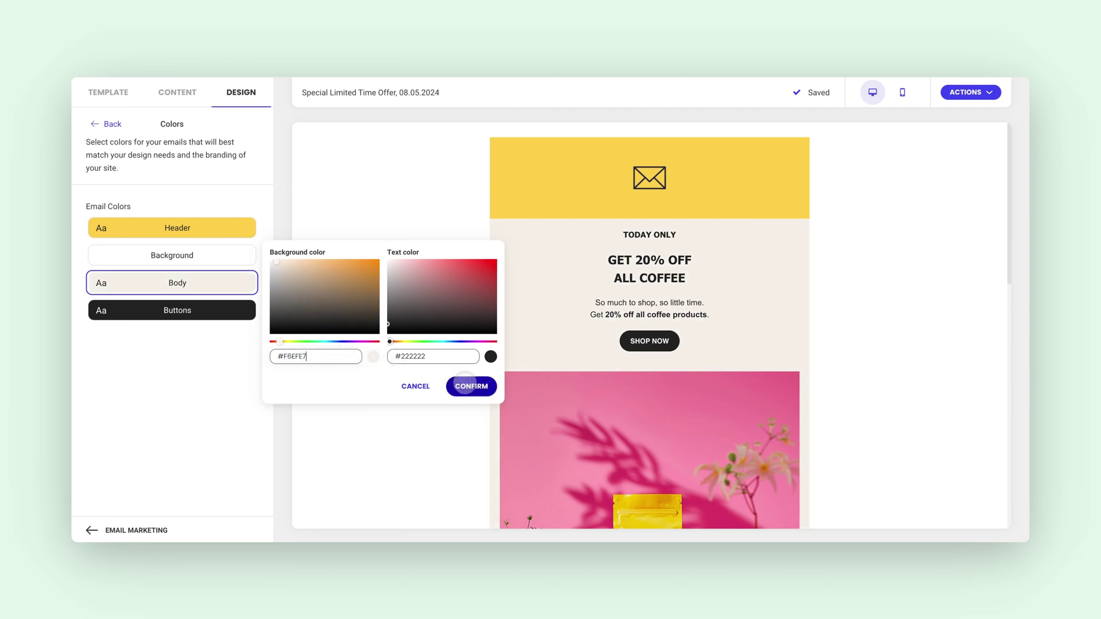
left_click_drag(300, 312, 377, 292)
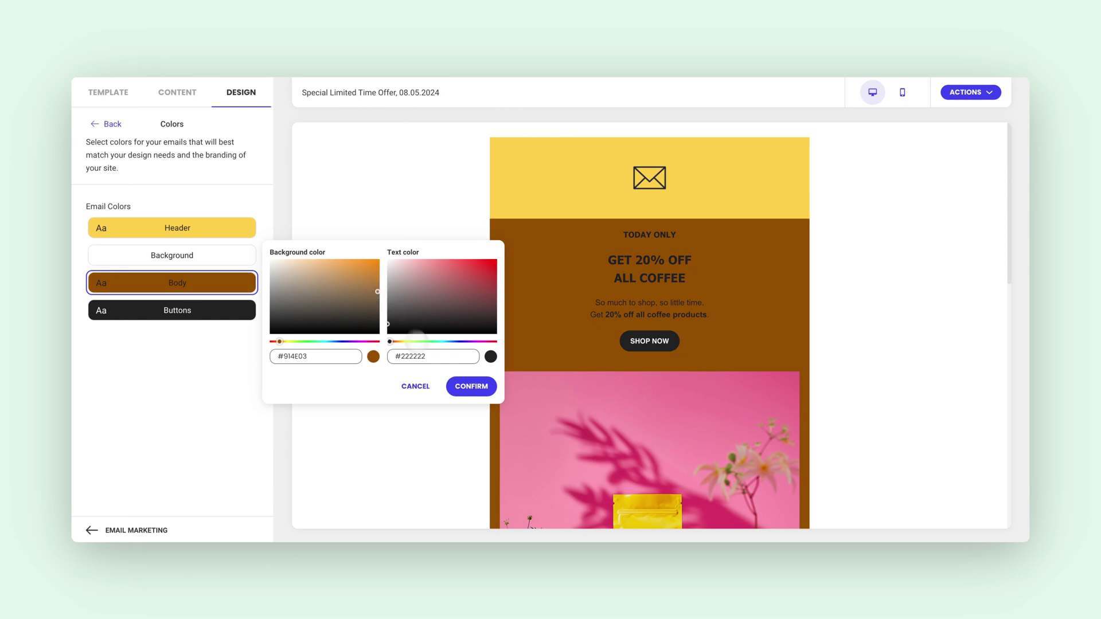
left_click(458, 385)
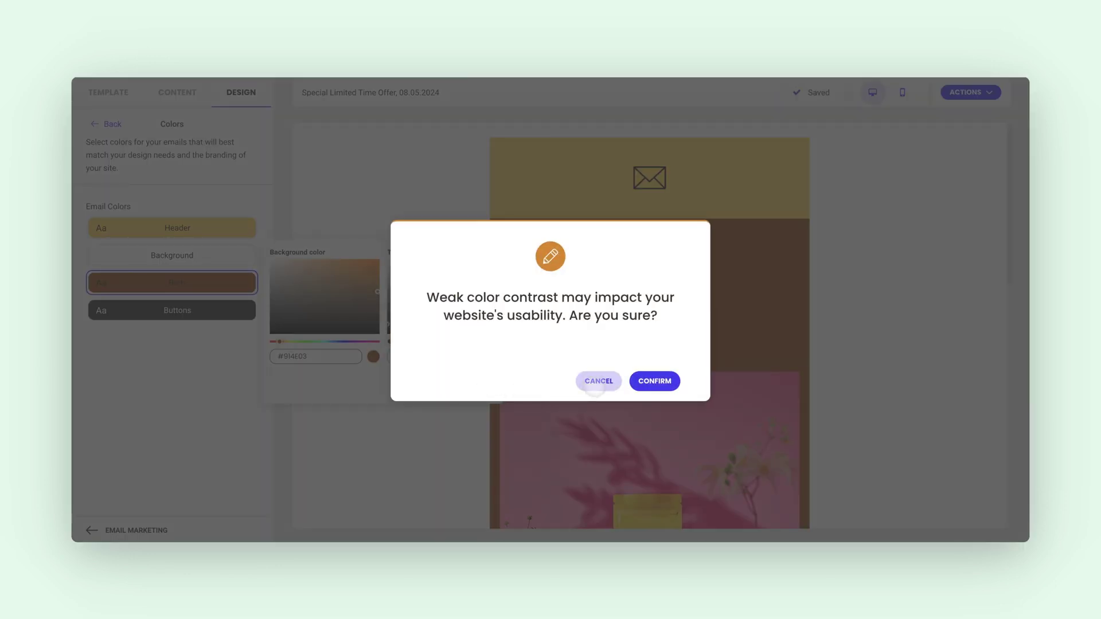
left_click(595, 385)
double_click(294, 357)
type("FADFDF")
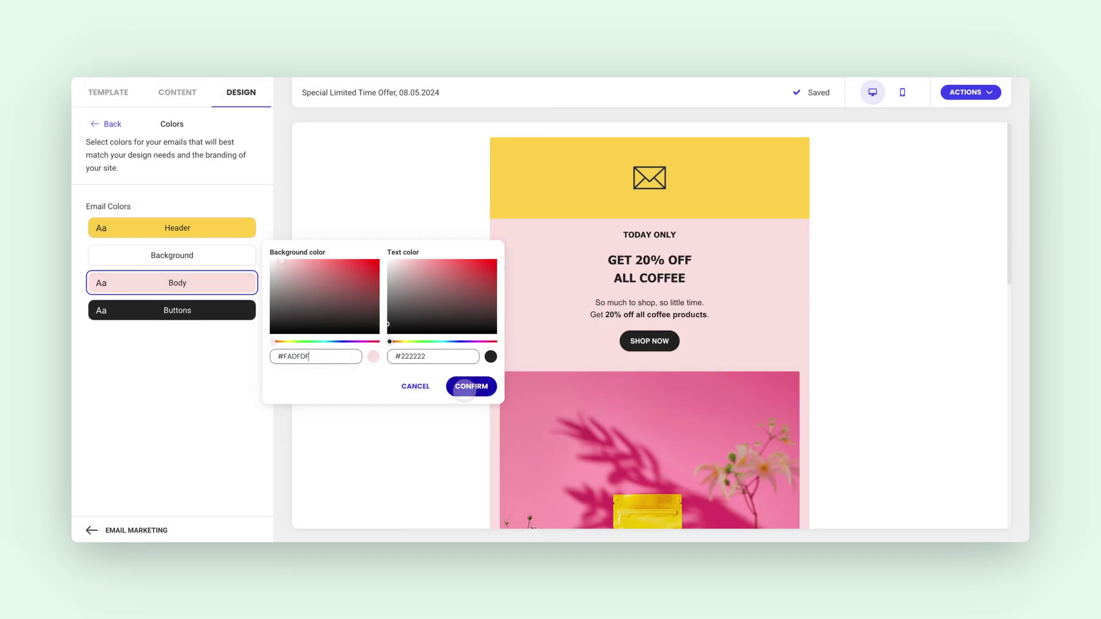
left_click(459, 386)
- Try red and green body text, then return the body text to near-black
scroll(456, 357, "down", 3)
scroll(456, 356, "down", 5)
left_click(204, 282)
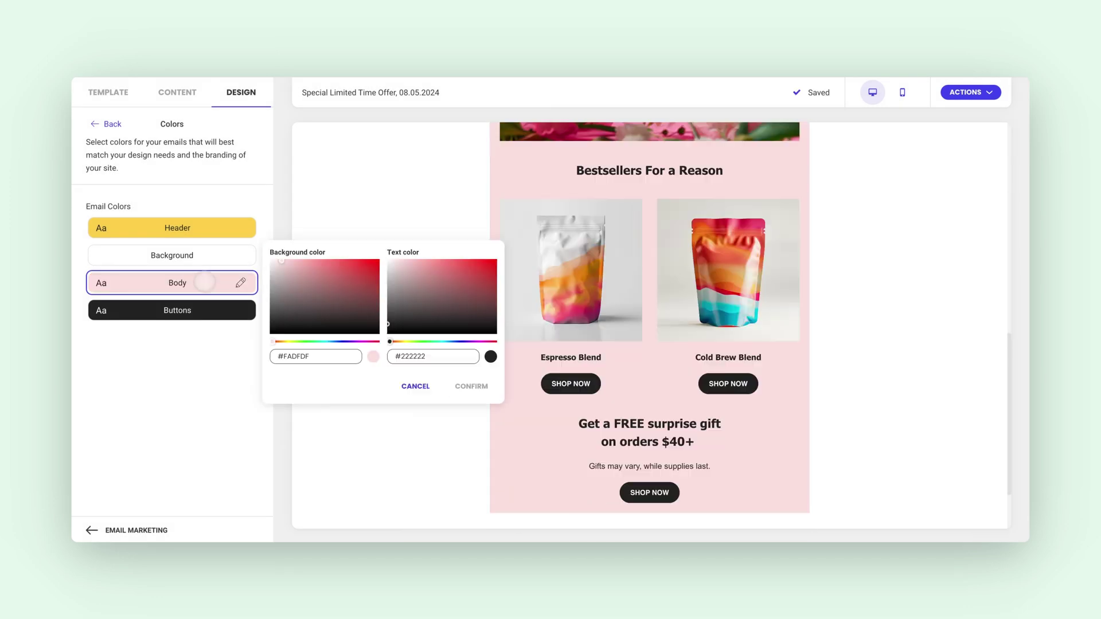
left_click_drag(453, 277, 489, 263)
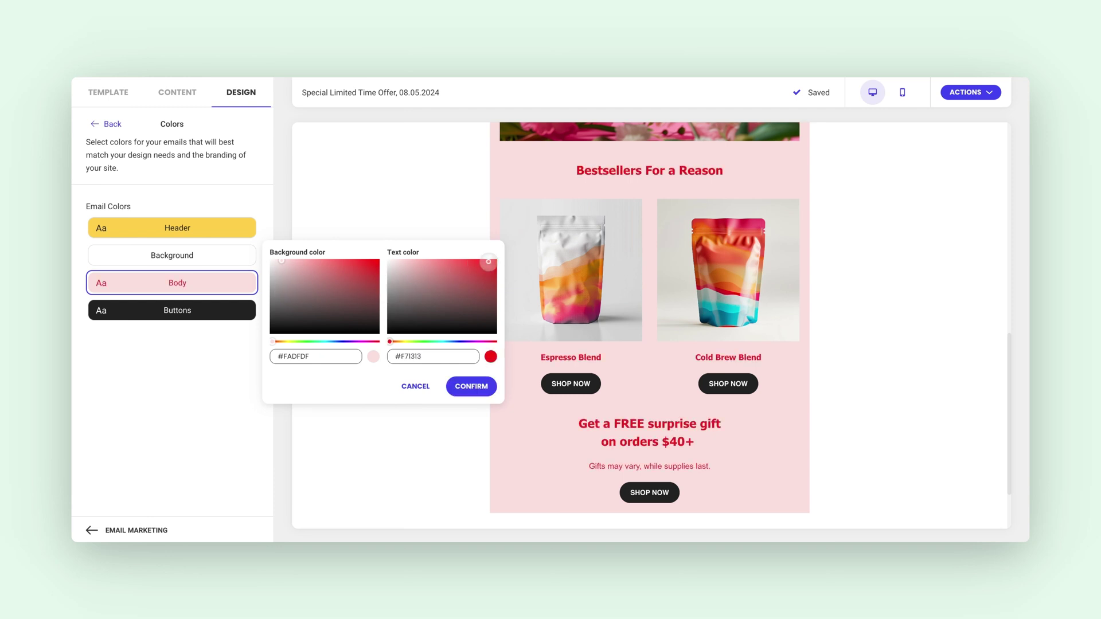
left_click_drag(389, 342, 481, 342)
left_click_drag(459, 287, 373, 339)
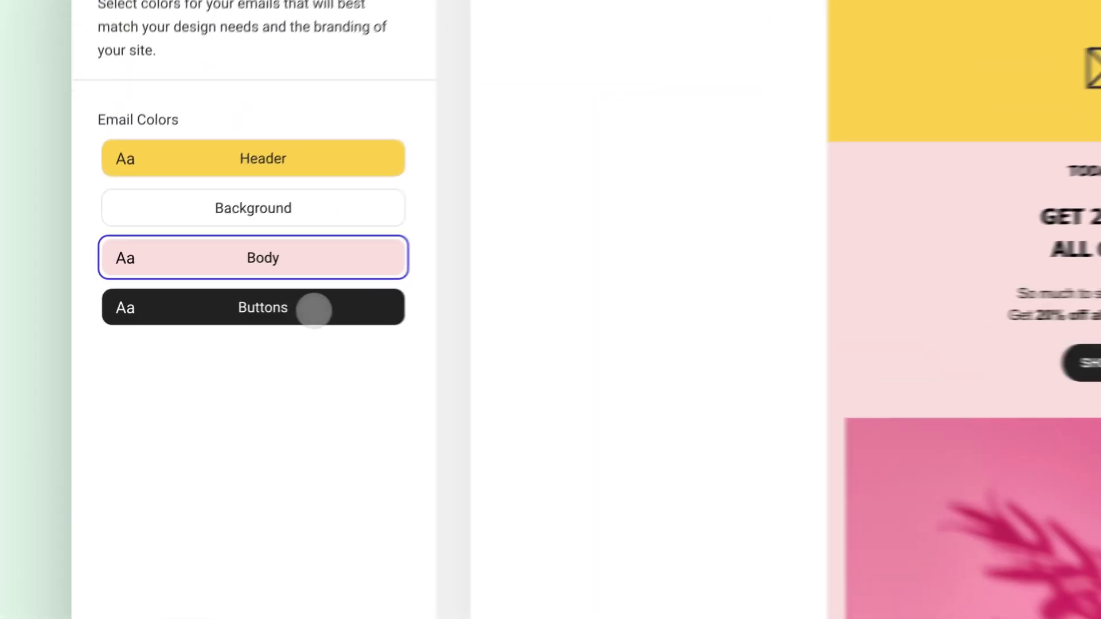
left_click(205, 311)
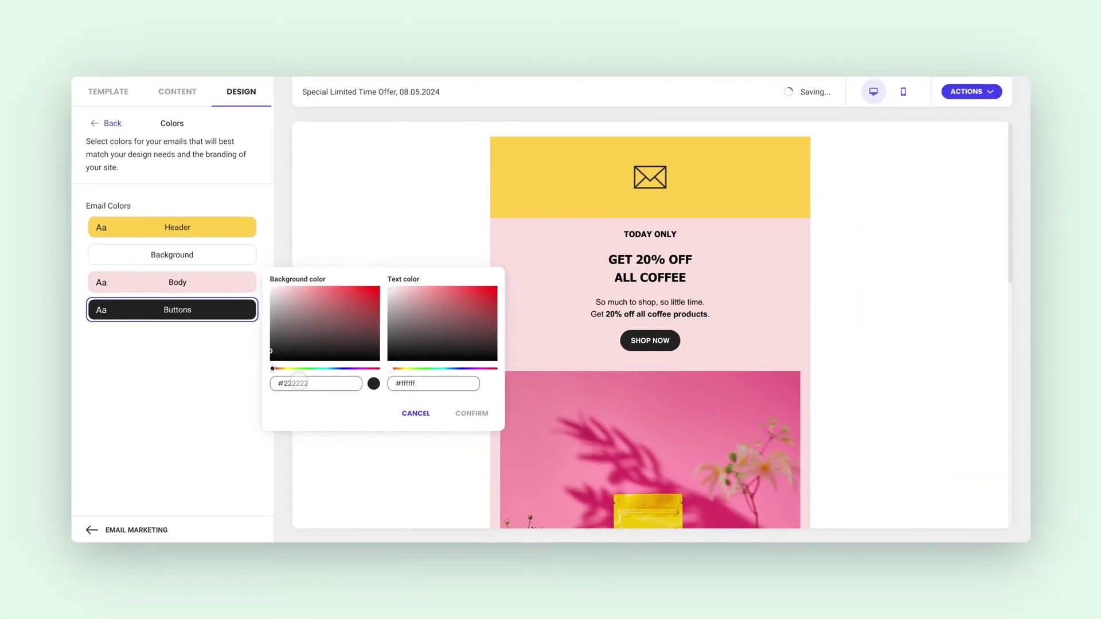
- Set the button background colour to green #19683D
double_click(306, 386)
key("ctrl+v")
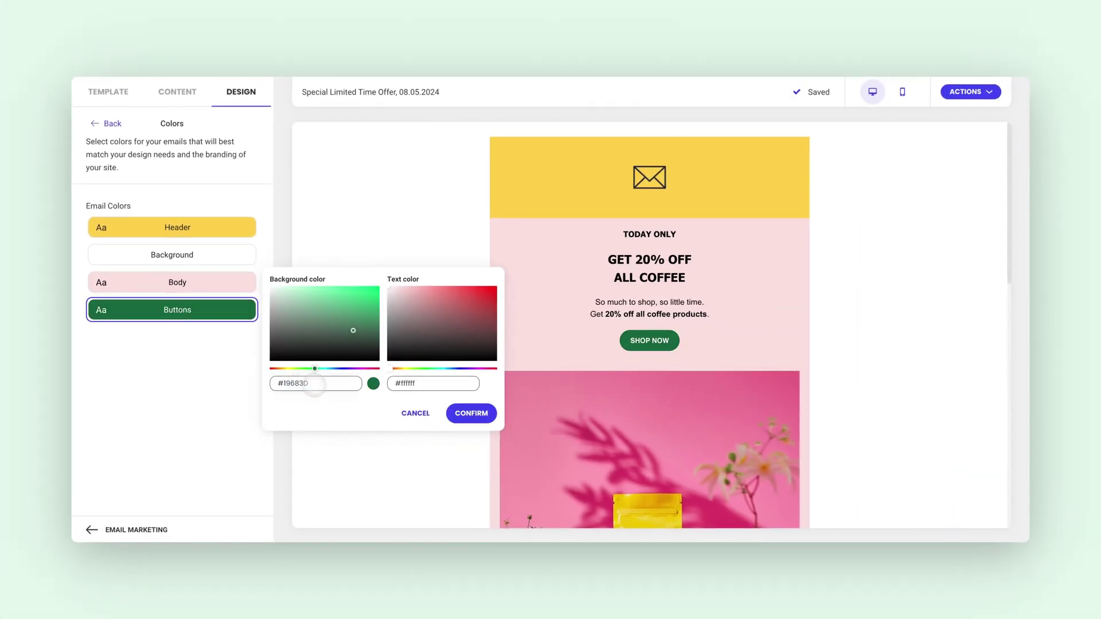
left_click(471, 413)
scroll(470, 402, "down", 10)
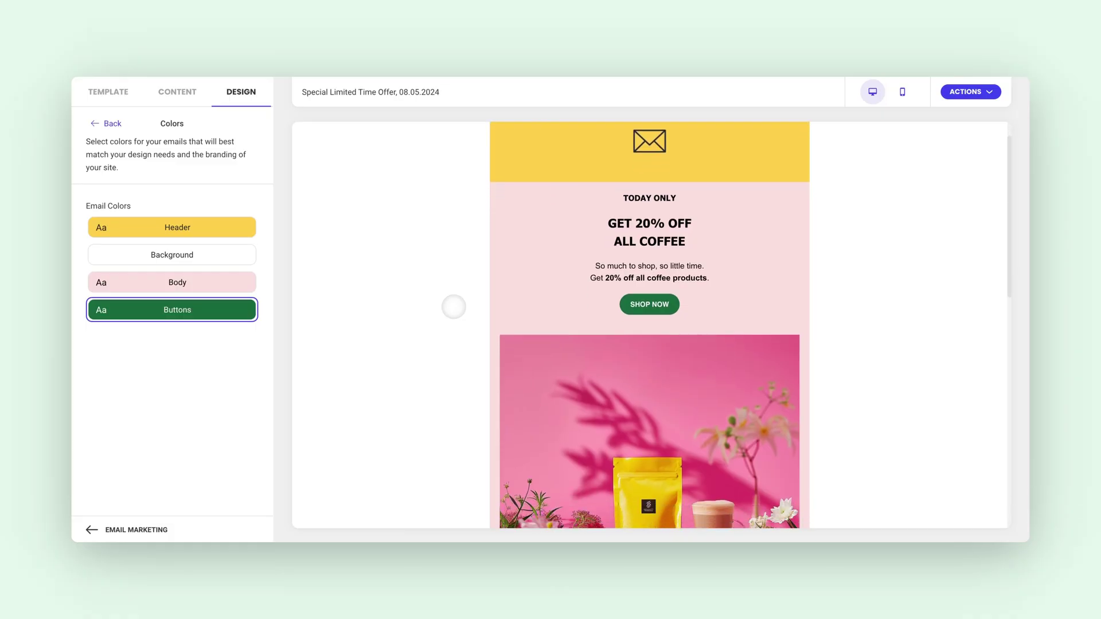
scroll(453, 307, "down", 2)
scroll(454, 307, "up", 1)
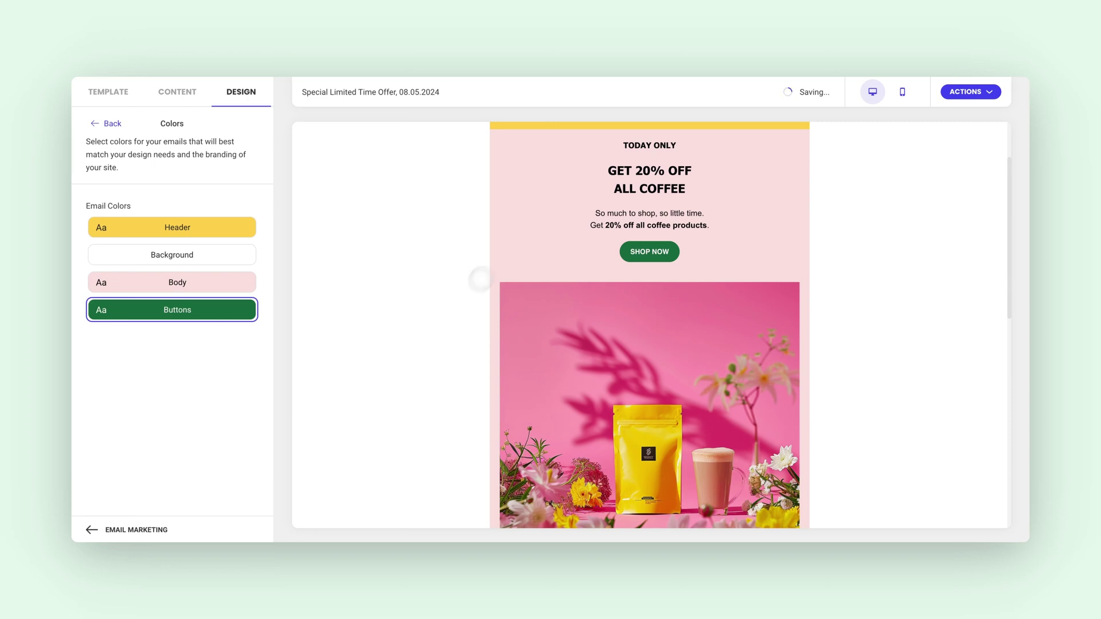
left_click(527, 189)
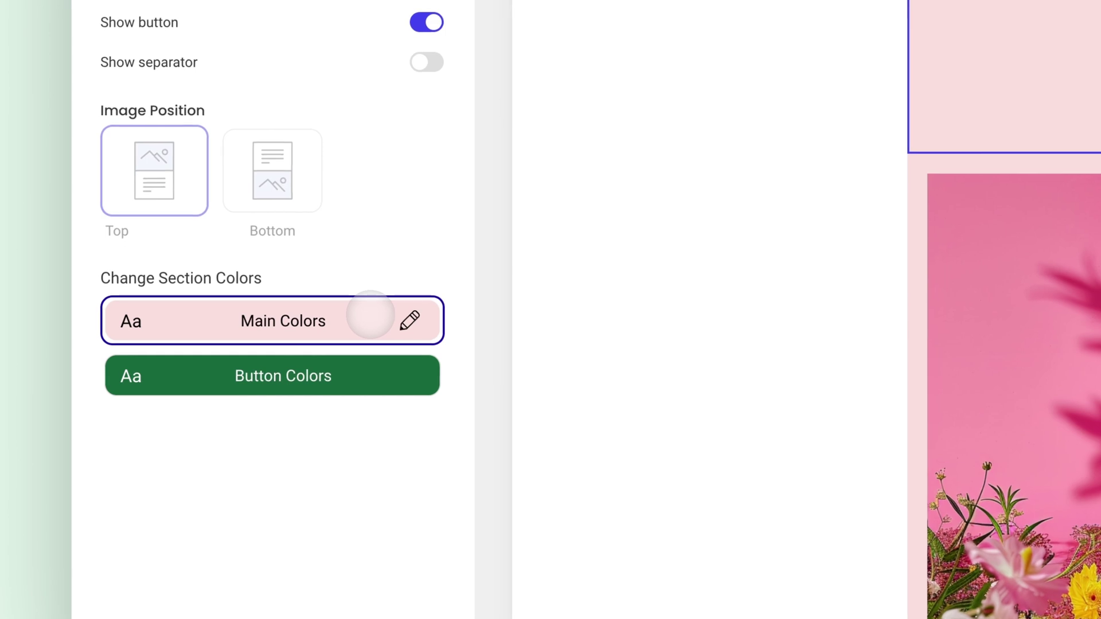
- Give the 'Today Only' text section a yellow #FDCF49 background
left_click(220, 352)
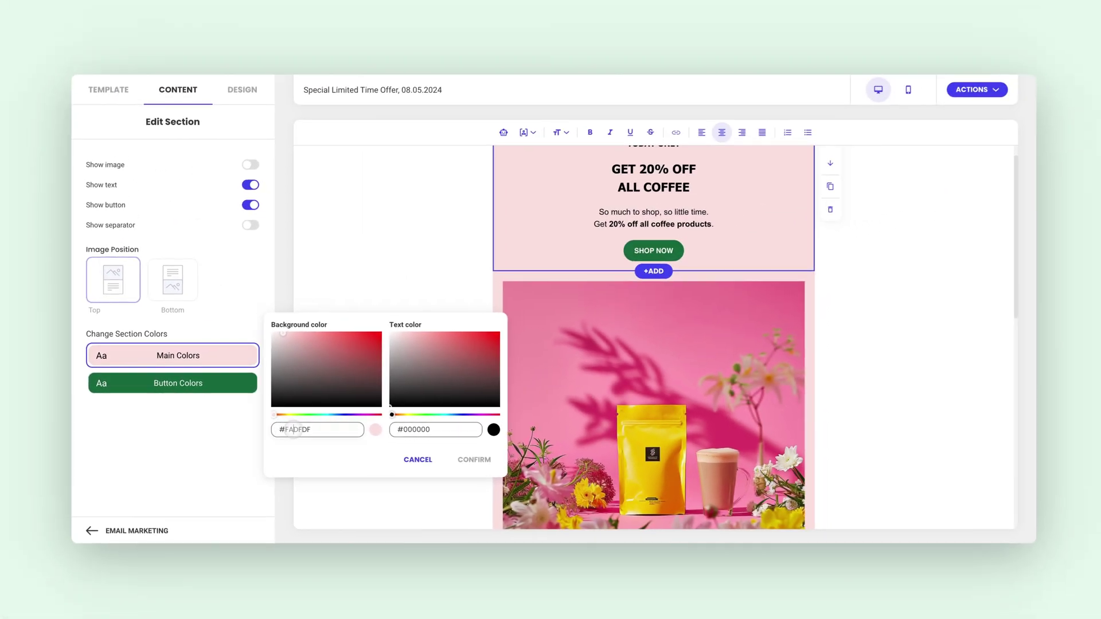
left_click(534, 468)
key("ctrl+a")
type("#FDCF49")
left_click(471, 459)
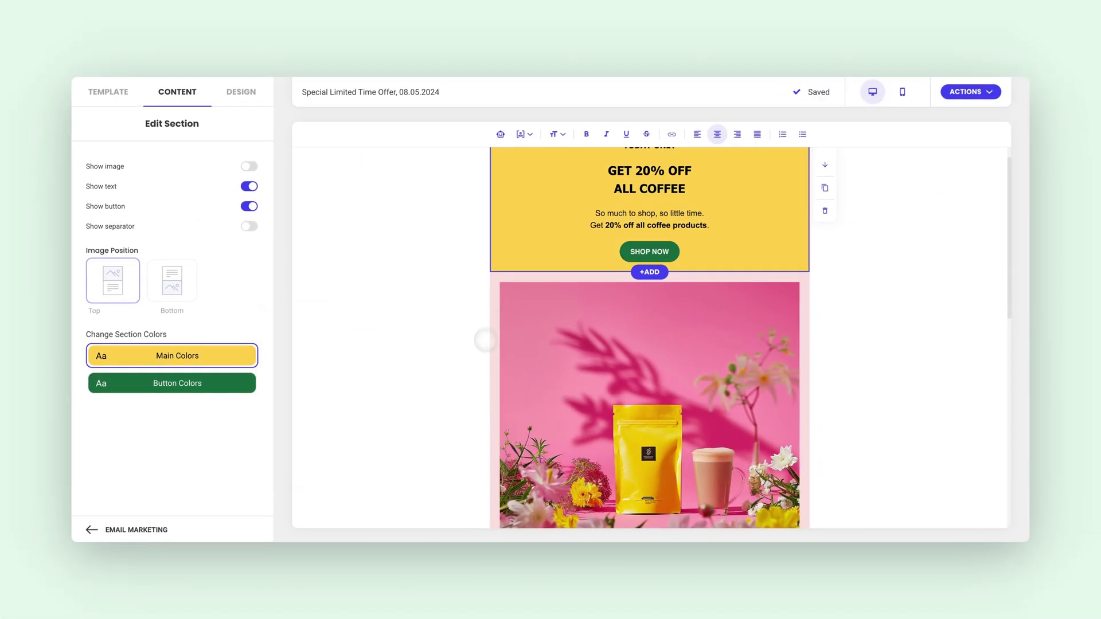
- Give the coffee hero image section a yellow #FDCF49 background as well
left_click(491, 322)
left_click(229, 355)
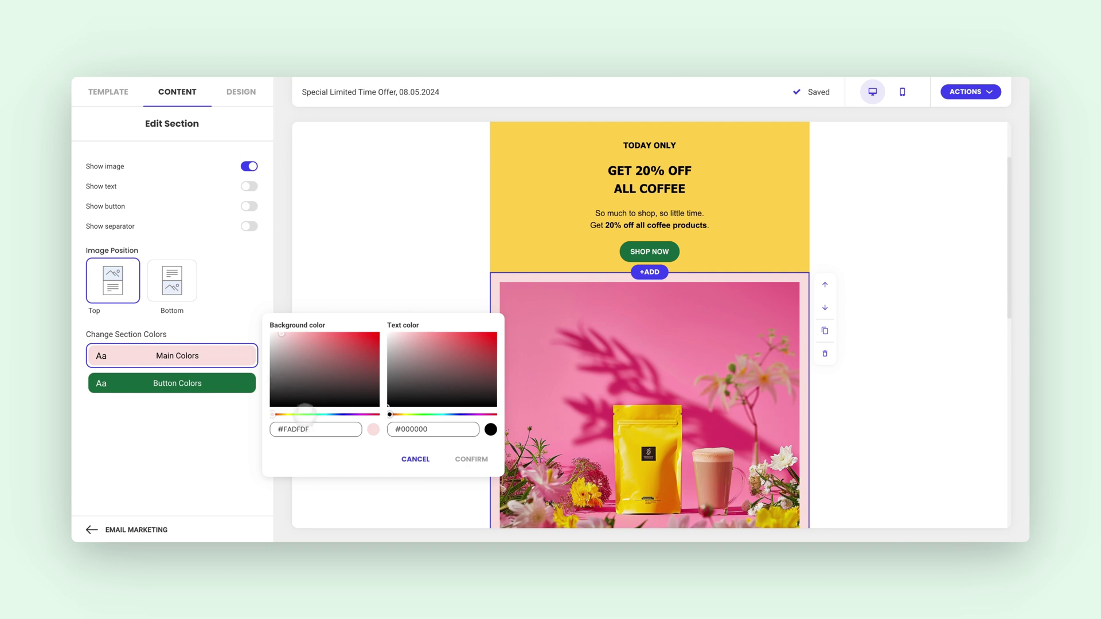
left_click_drag(304, 432, 312, 431)
type("FDCF49")
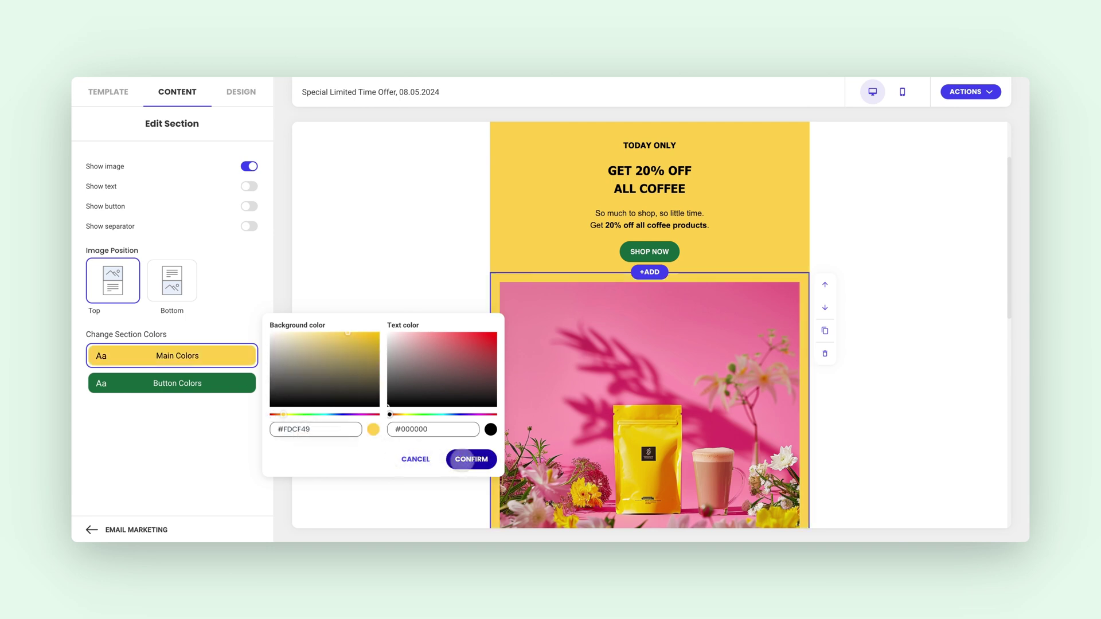
left_click(471, 459)
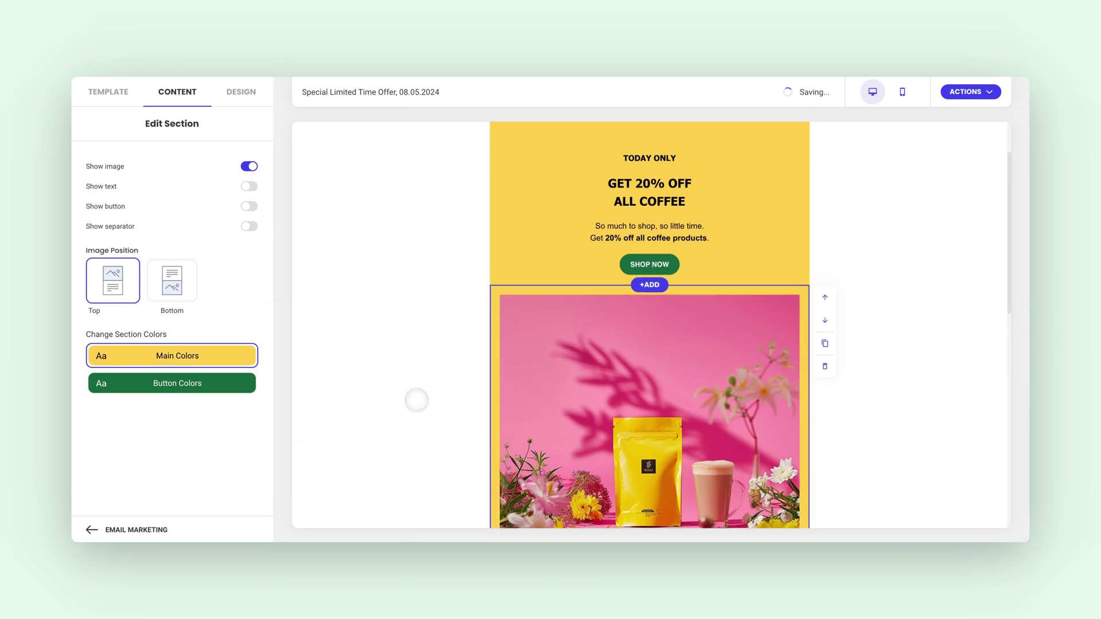
scroll(416, 400, "down", 4)
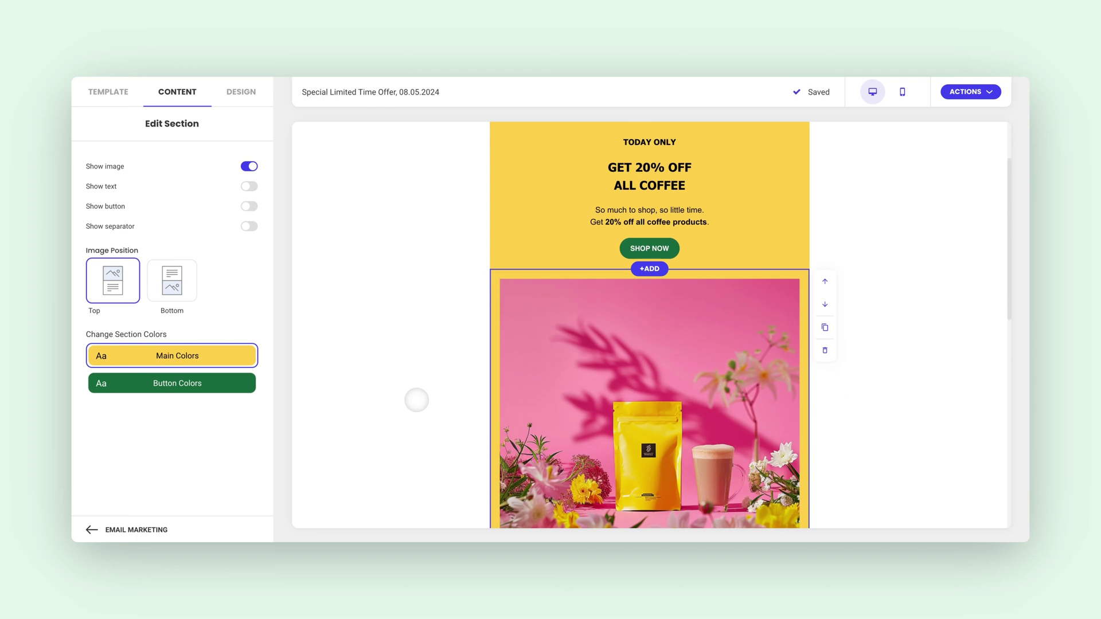
scroll(416, 400, "down", 6)
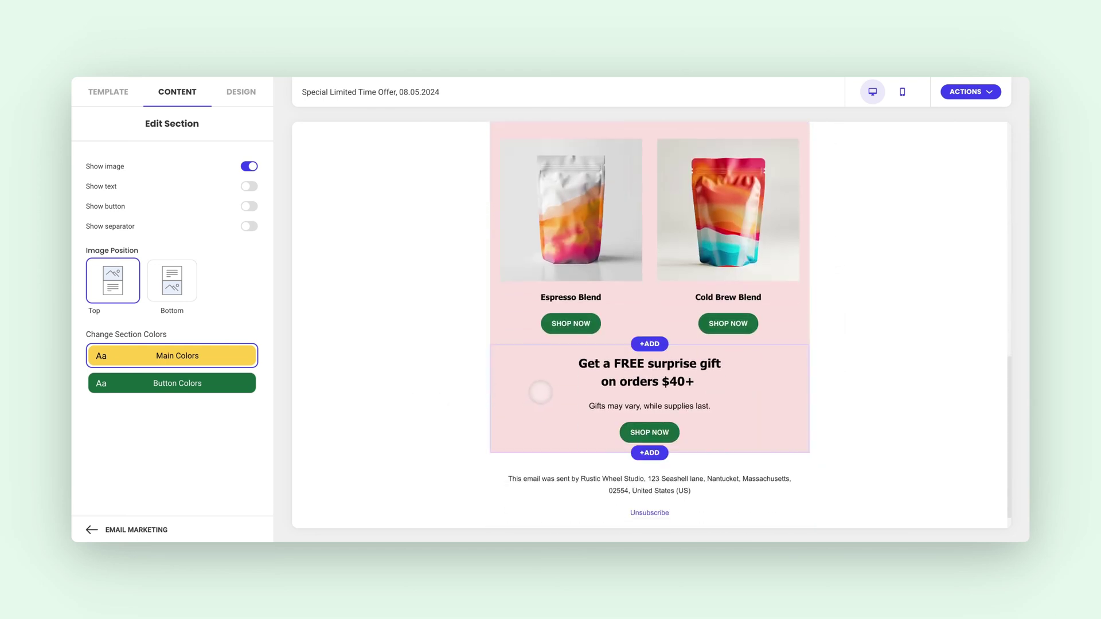
- Make the free-gift section background green #19683D with light text
left_click(540, 392)
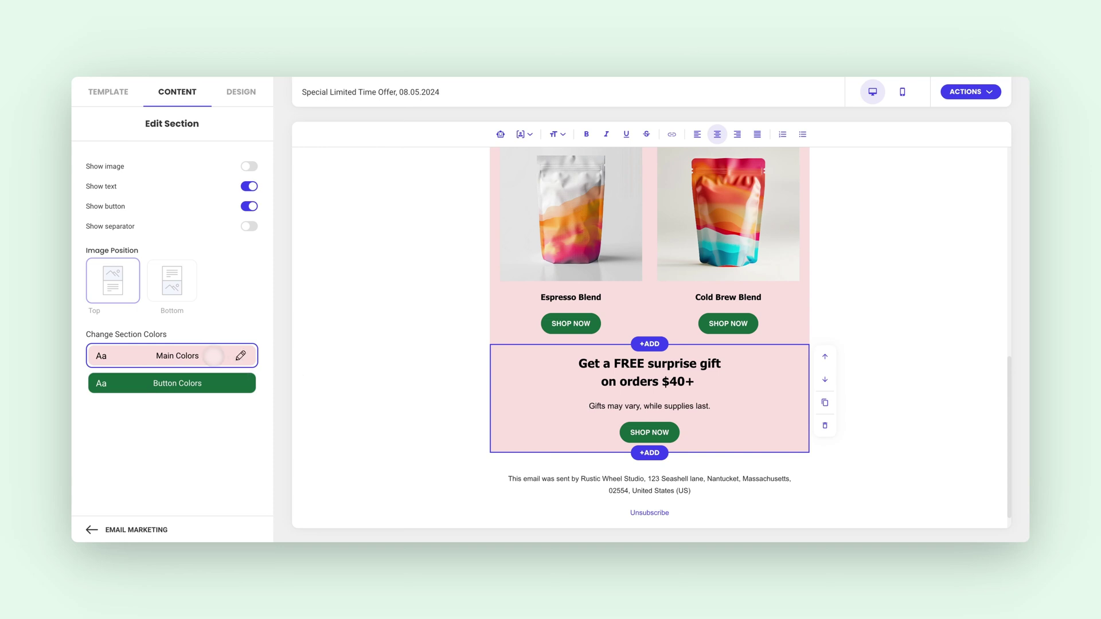
left_click(213, 356)
type("19683D")
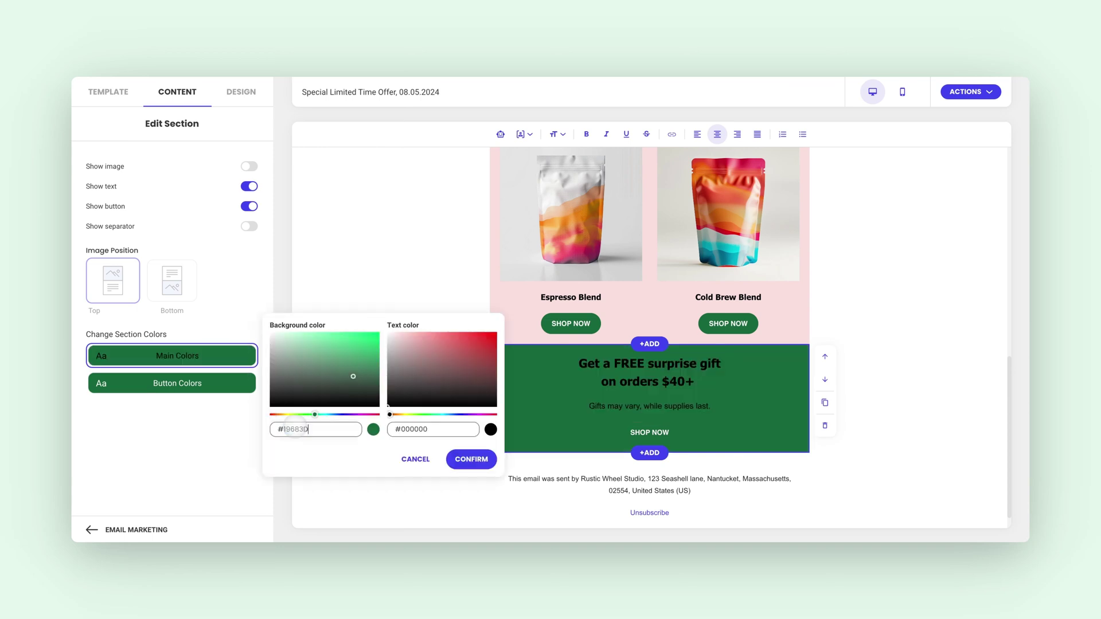
left_click(464, 460)
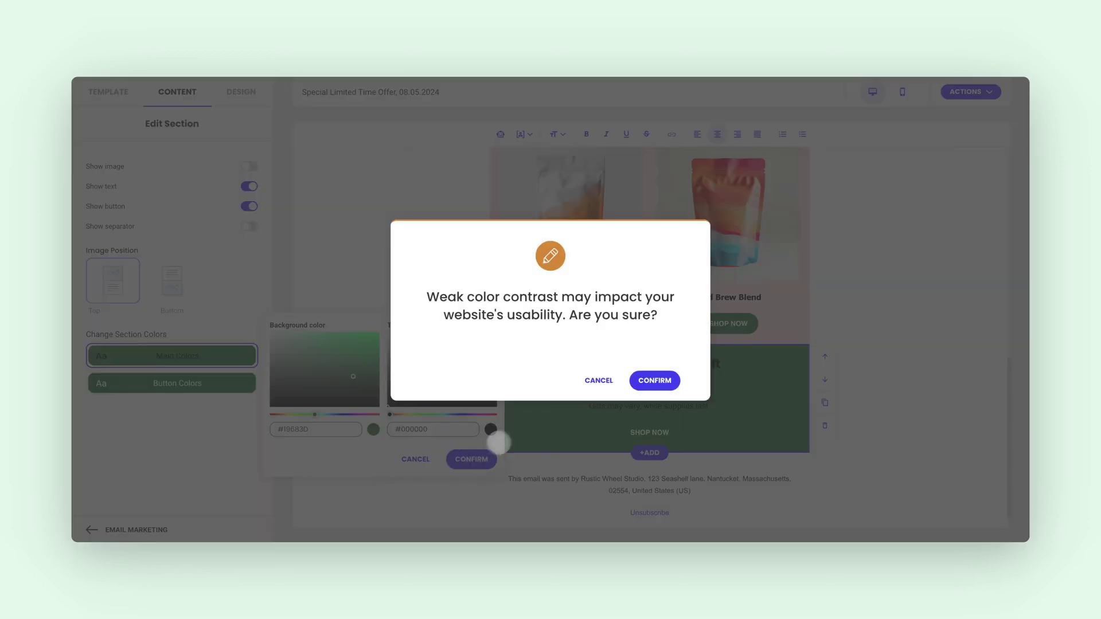
left_click(589, 380)
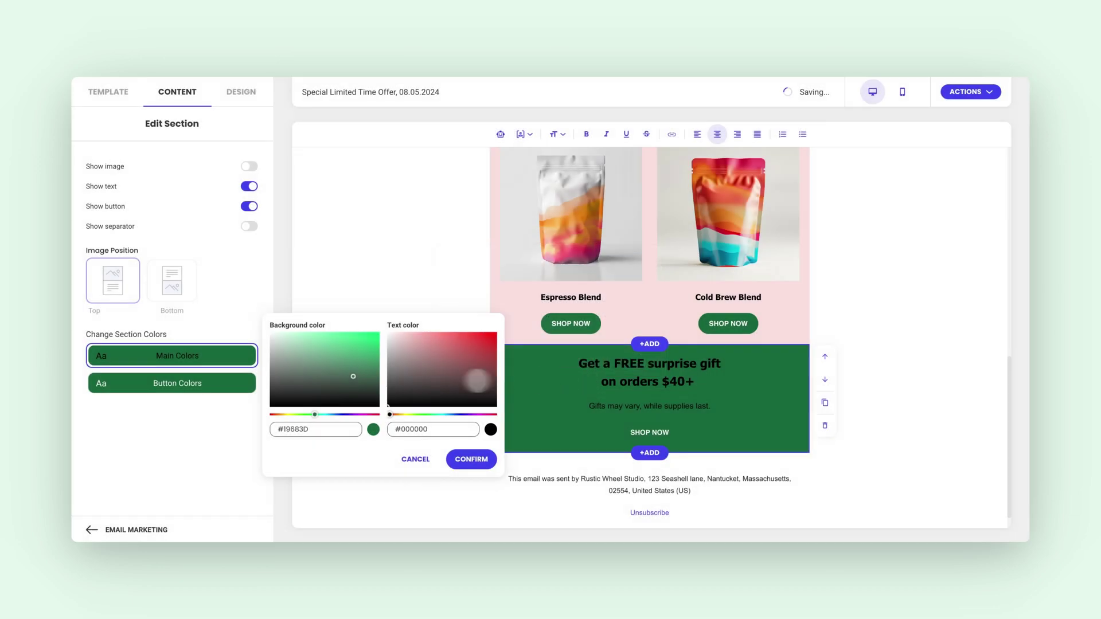
left_click_drag(399, 382, 388, 333)
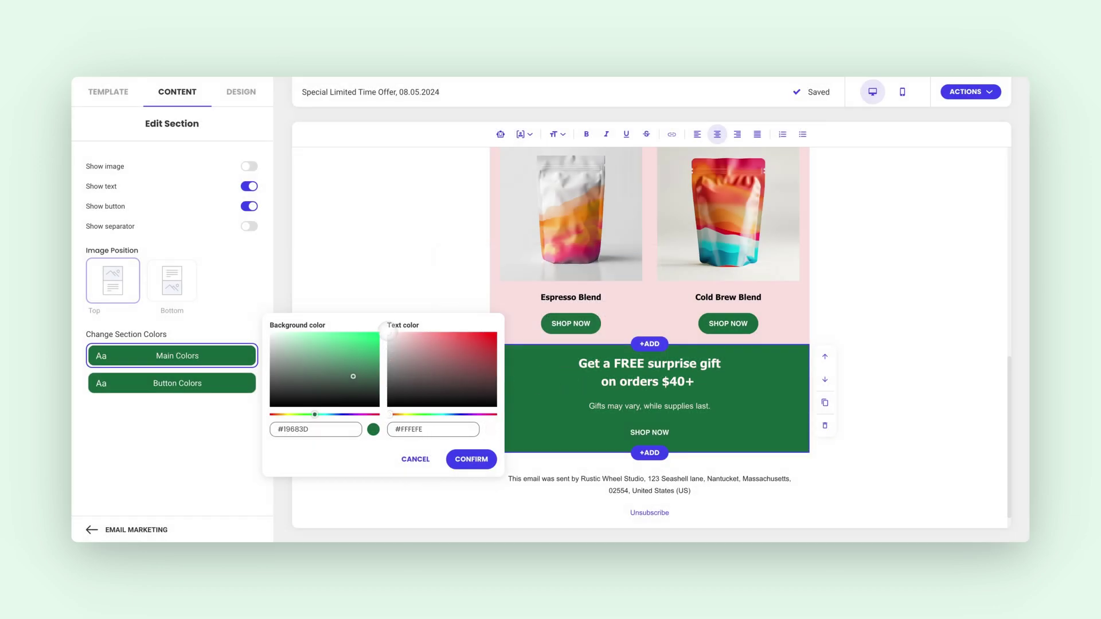
left_click(470, 460)
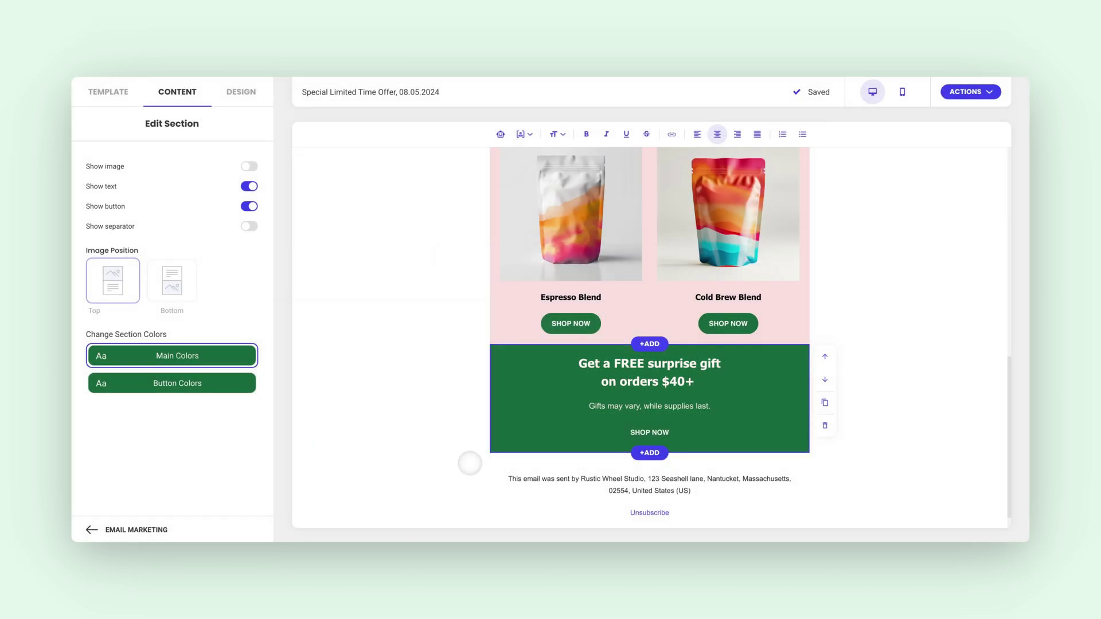
- Make the gift section's Shop Now button yellow #FDCF49 with dark text
left_click(215, 384)
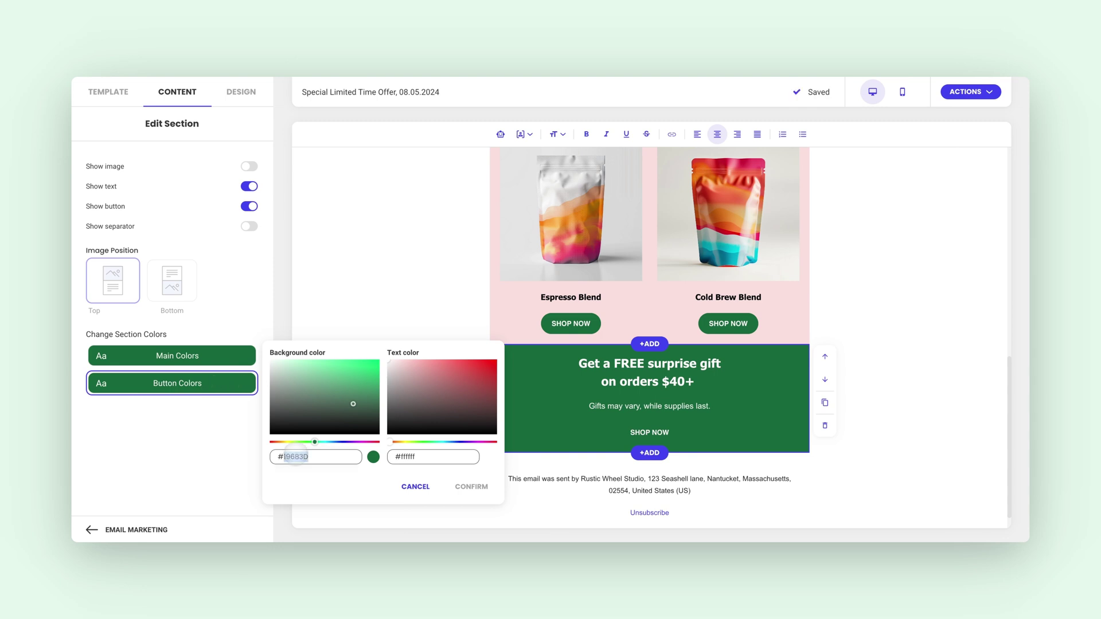
type("FDCF49")
left_click_drag(391, 414, 383, 430)
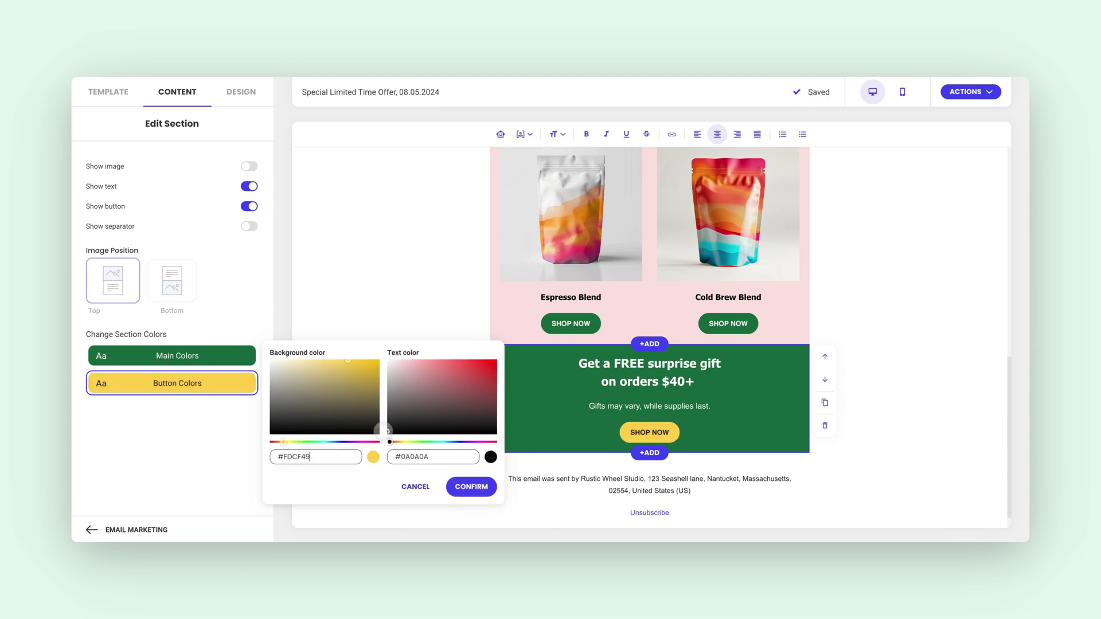
left_click(467, 487)
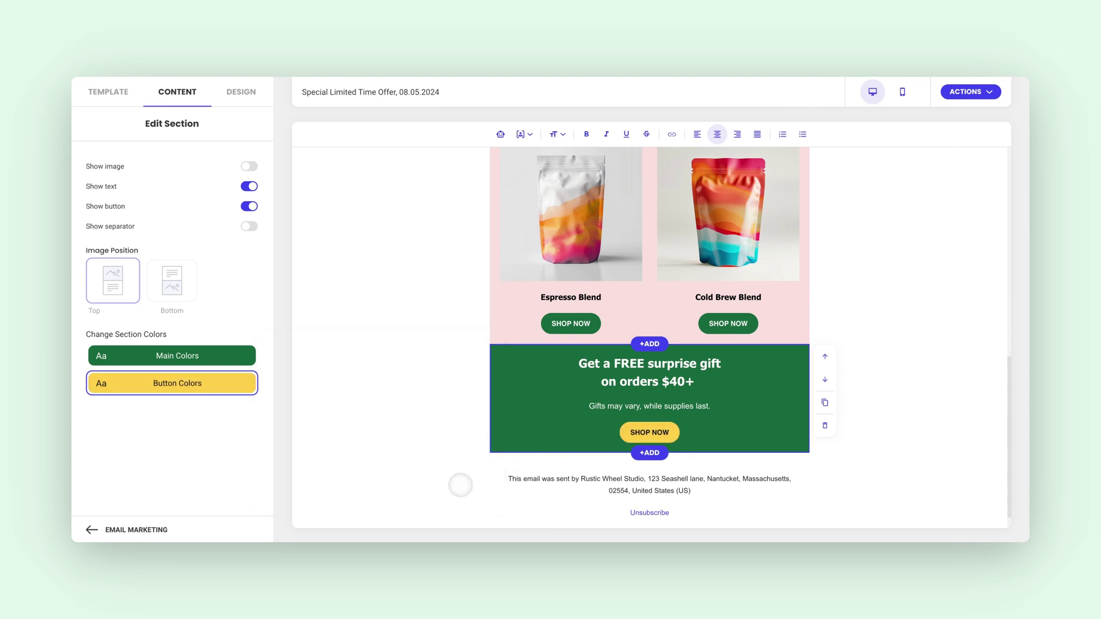
scroll(438, 404, "up", 5)
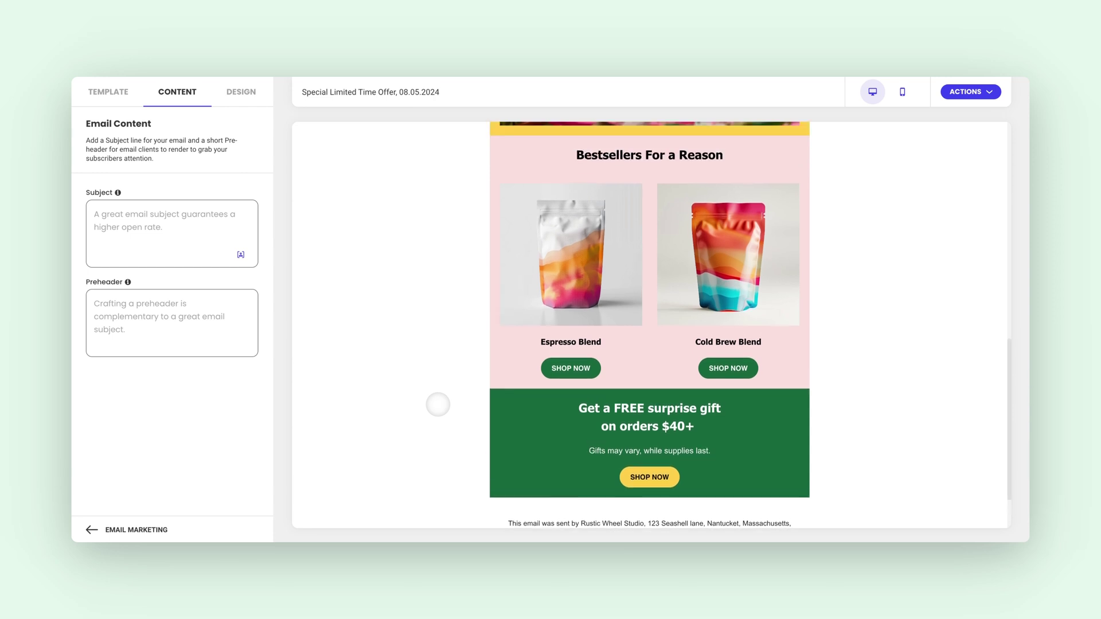
scroll(438, 404, "up", 5)
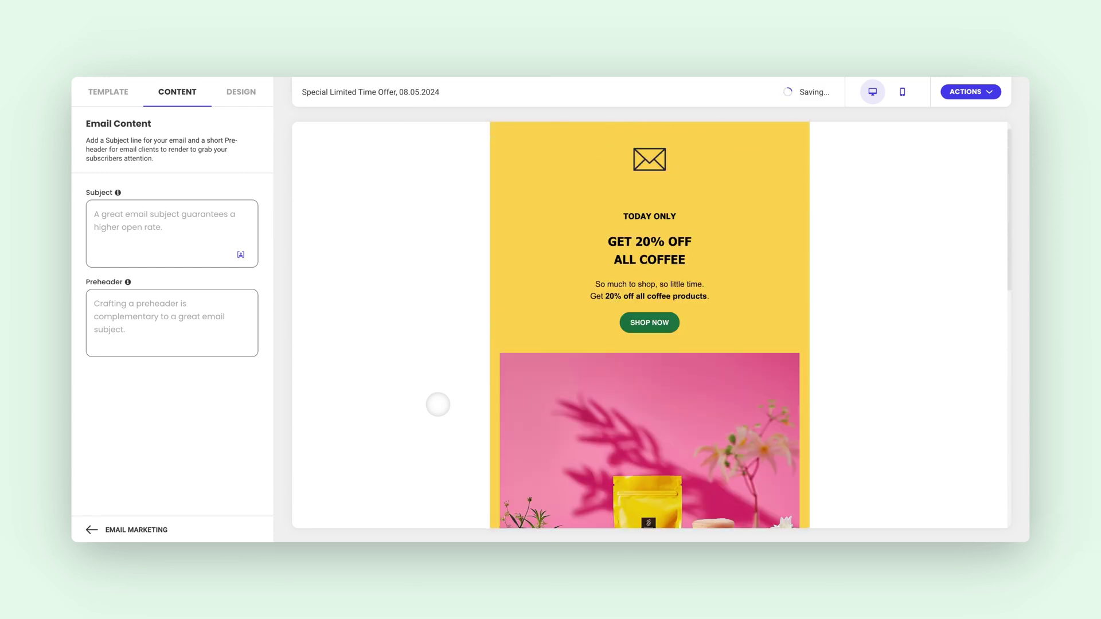